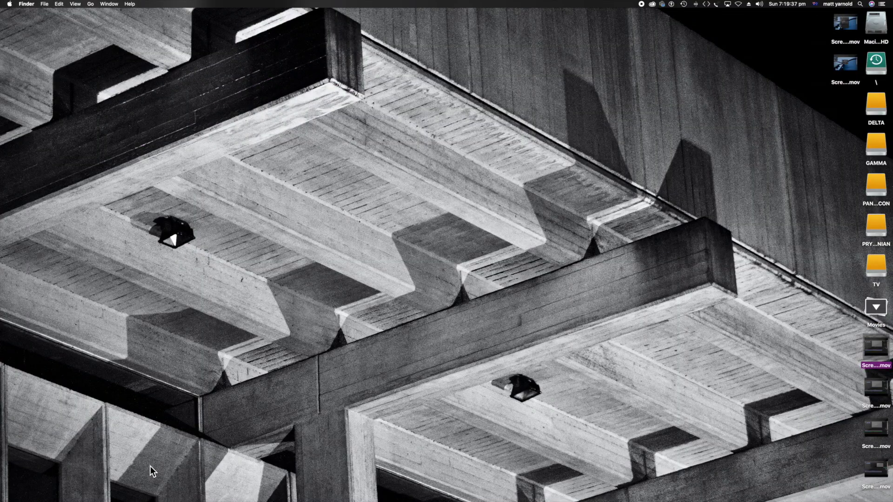
# - Go to Accessibility > Speech in System Preferences, where Siri Female (Ireland) is the system voice
pyautogui.click(10, 4)
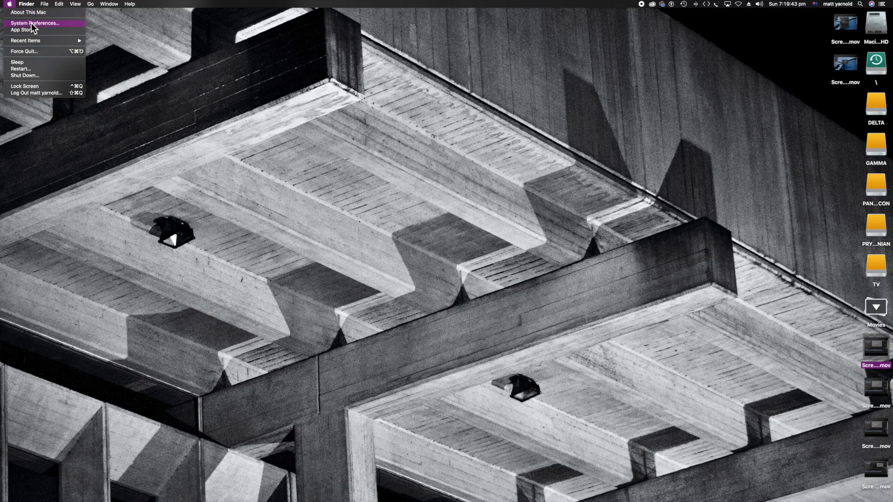
pyautogui.click(59, 26)
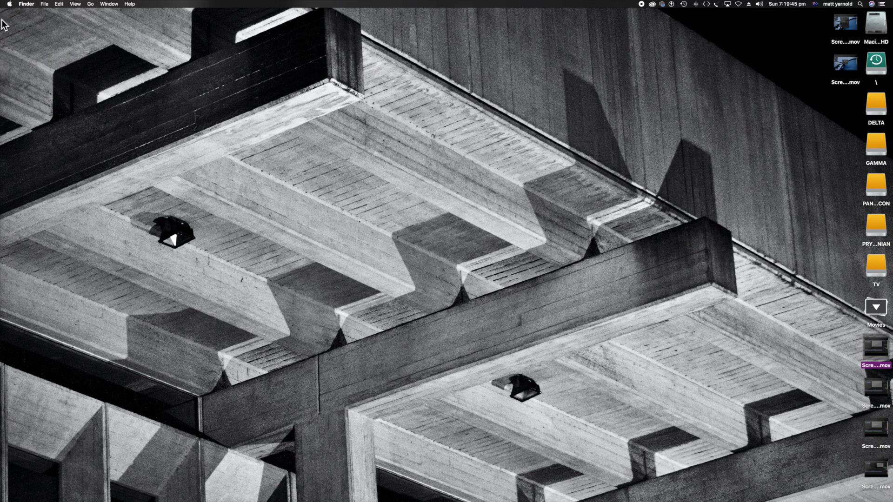
pyautogui.moveTo(1, 20)
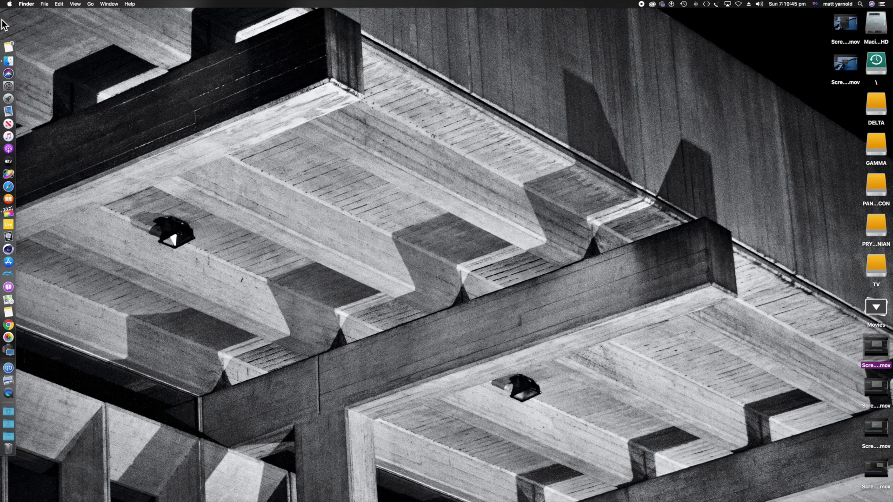
pyautogui.click(8, 87)
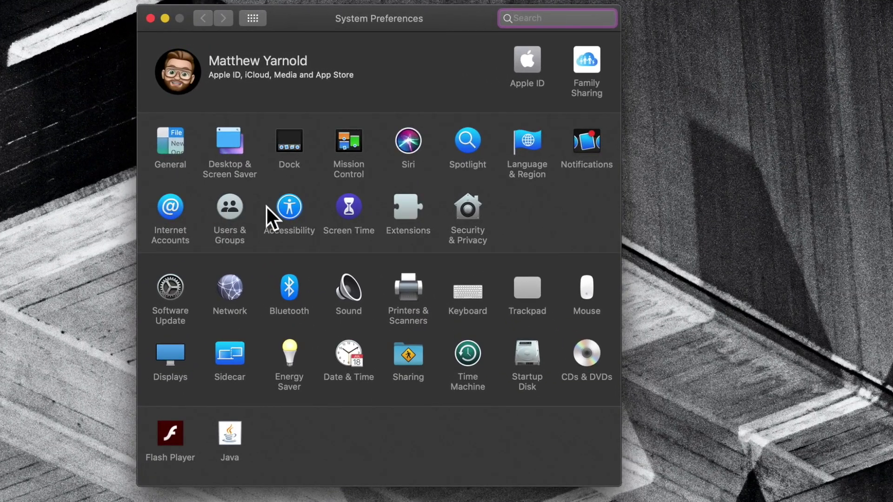
pyautogui.click(295, 209)
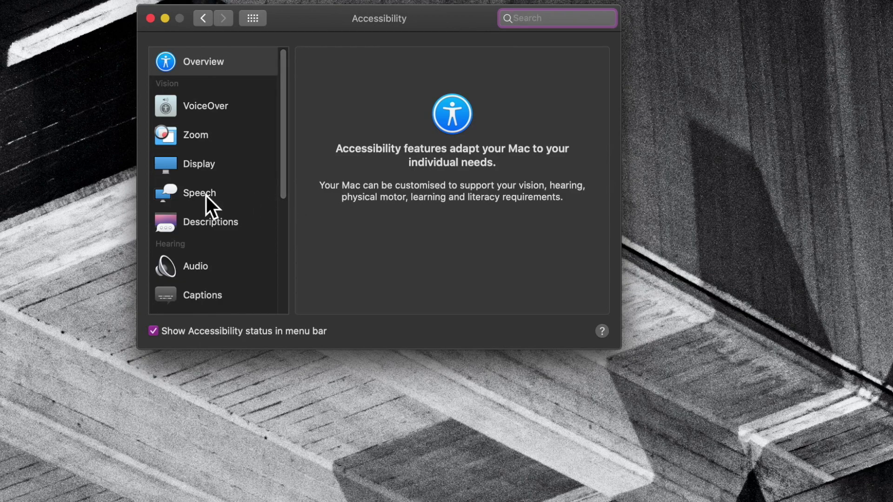
pyautogui.click(206, 196)
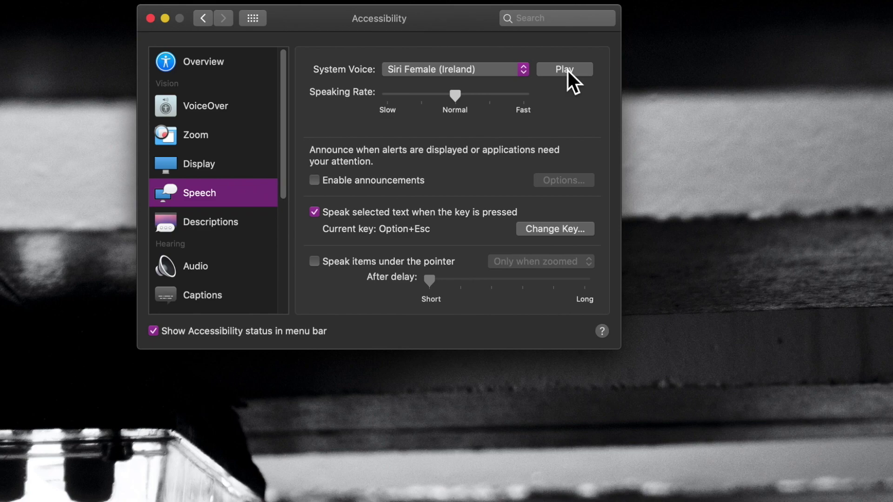
# - Choose Customise… at the bottom of the System Voice list to show the voice checklist
pyautogui.click(522, 70)
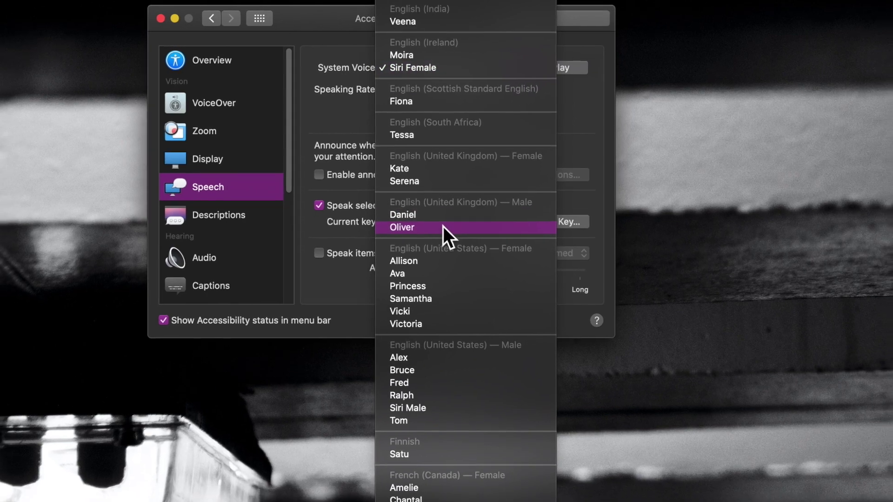
pyautogui.scroll(-10, 443, 226)
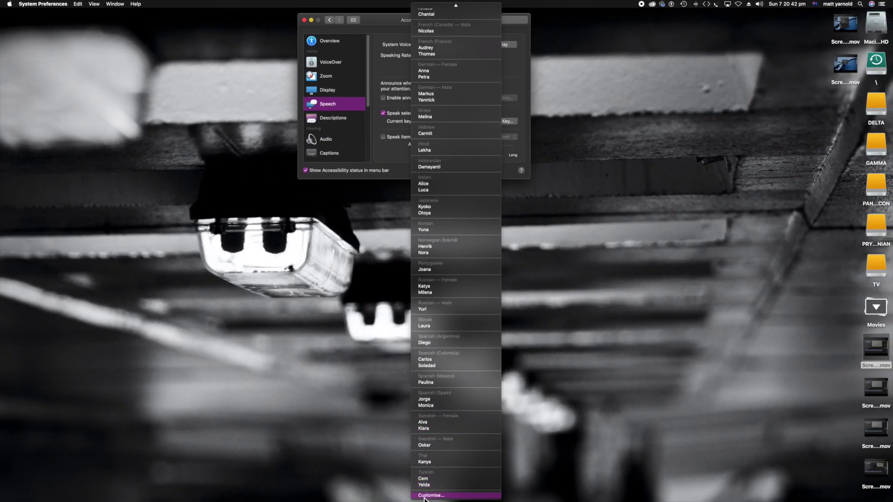
pyautogui.click(424, 495)
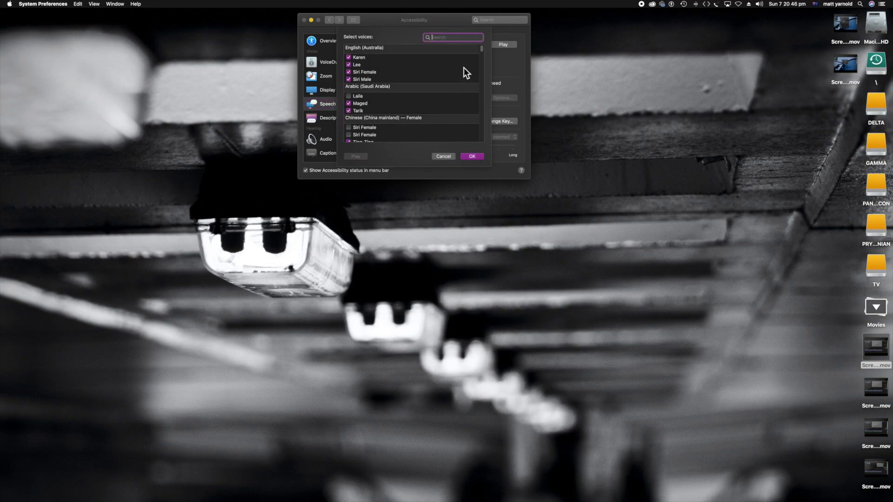
# - Tick Mexican Spanish Juan and Japanese Siri Female, leave Siri Male unticked, and confirm the 604 MB download
pyautogui.scroll(-1, 482, 51)
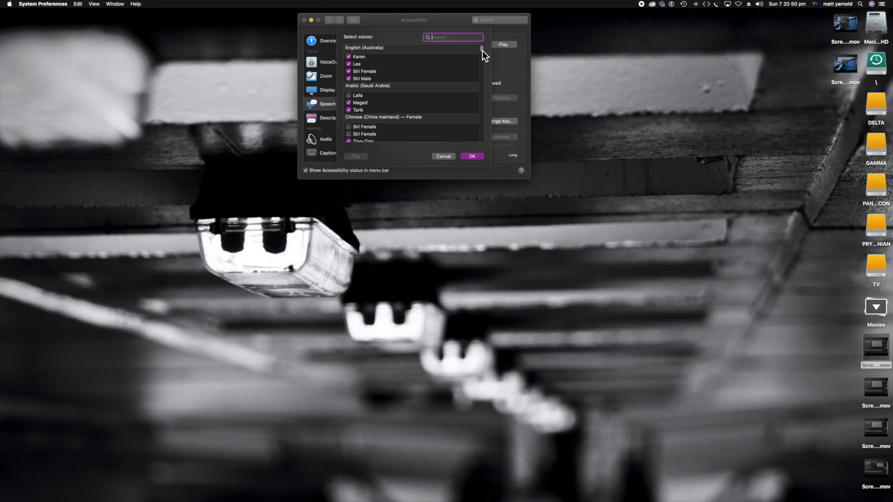
pyautogui.moveTo(482, 52); pyautogui.dragTo(487, 137)
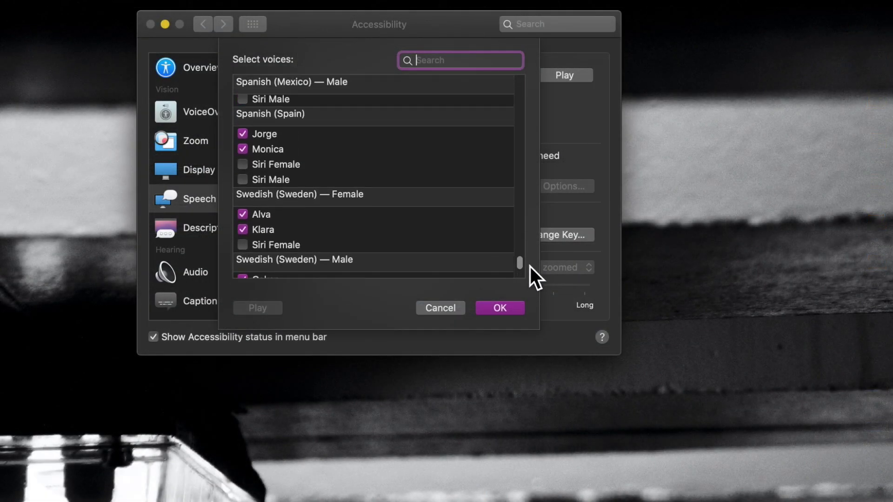
pyautogui.moveTo(530, 266); pyautogui.dragTo(529, 261)
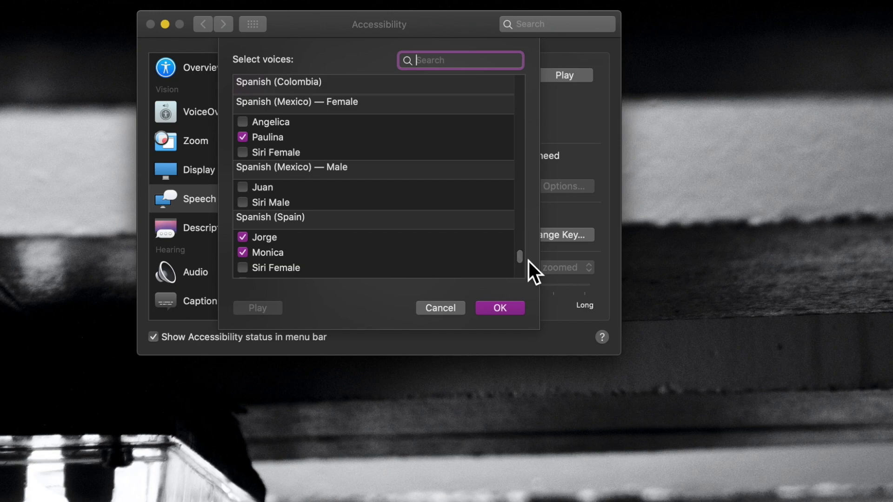
pyautogui.click(248, 191)
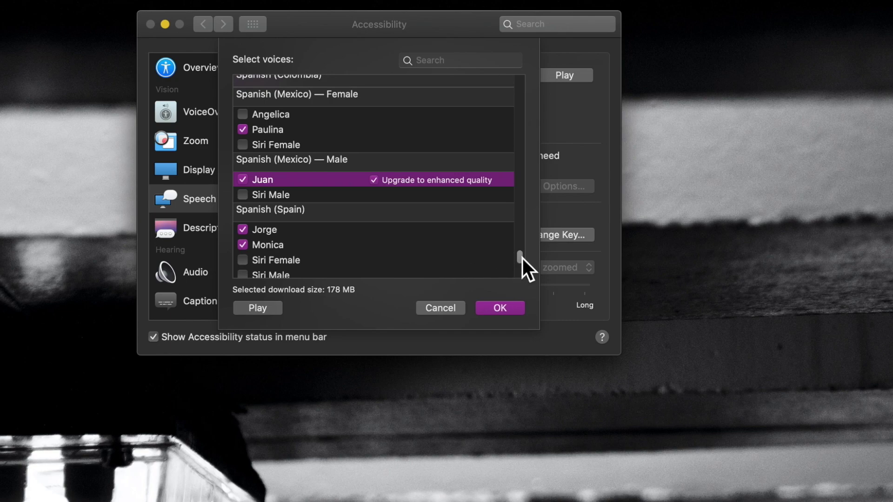
pyautogui.moveTo(523, 258); pyautogui.dragTo(518, 216)
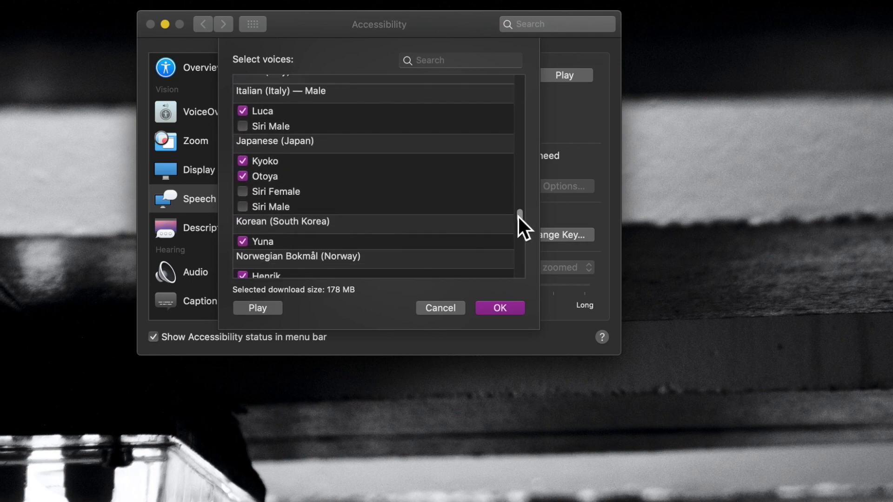
pyautogui.click(243, 192)
pyautogui.click(247, 211)
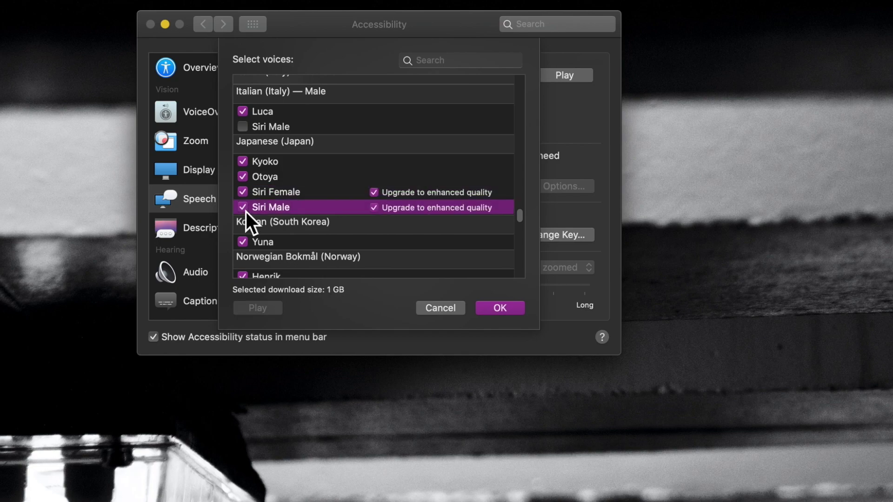
pyautogui.click(246, 208)
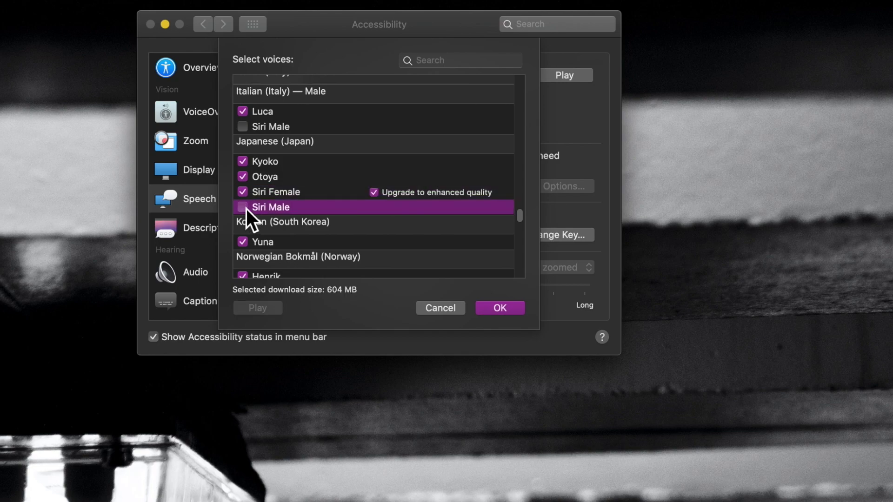
pyautogui.click(501, 311)
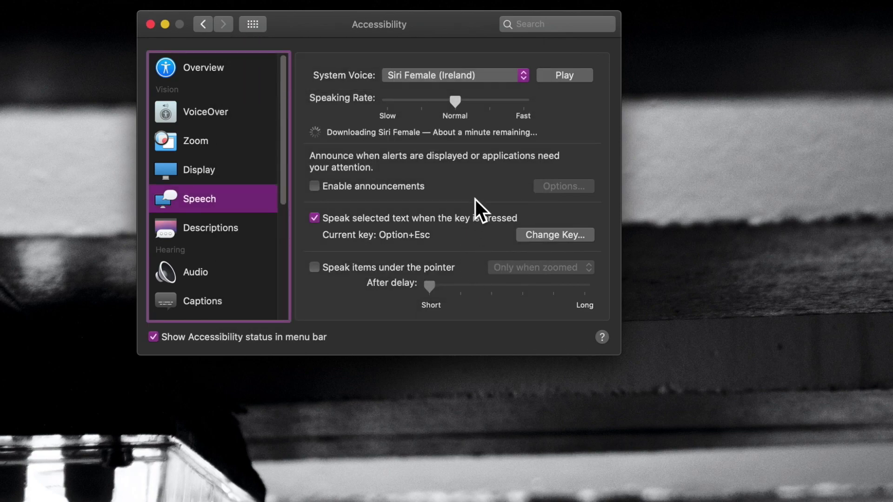
# - Set Tessa as the system voice, then play and stop a sample of it
pyautogui.click(479, 77)
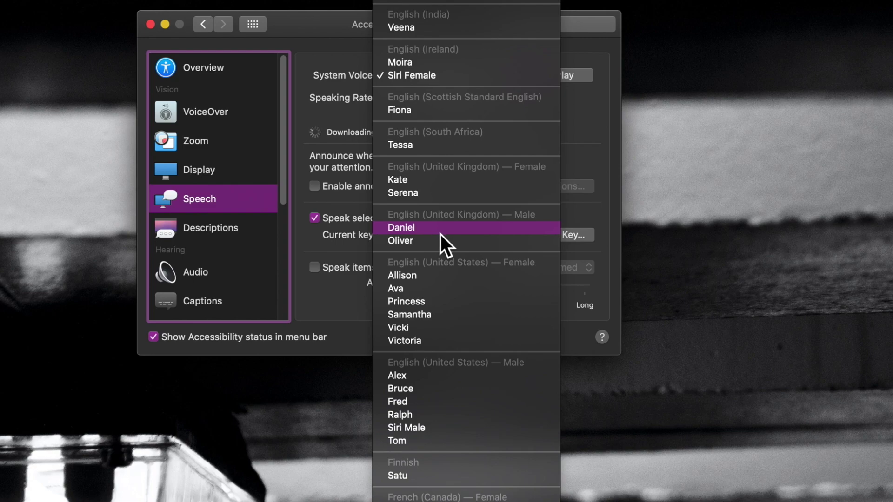
pyautogui.click(434, 150)
pyautogui.click(570, 77)
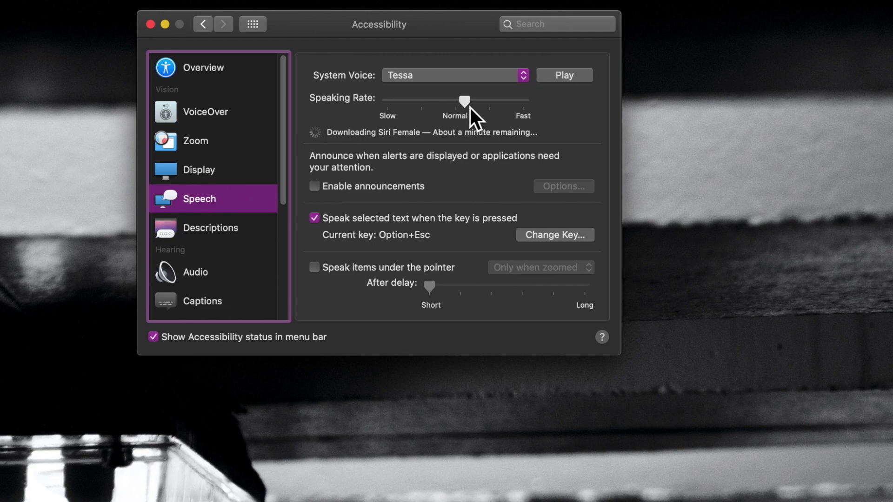
pyautogui.click(571, 74)
pyautogui.click(570, 75)
# - Lower the speaking rate slightly below Normal, close System Preferences and launch Notes
pyautogui.moveTo(465, 102); pyautogui.dragTo(445, 104)
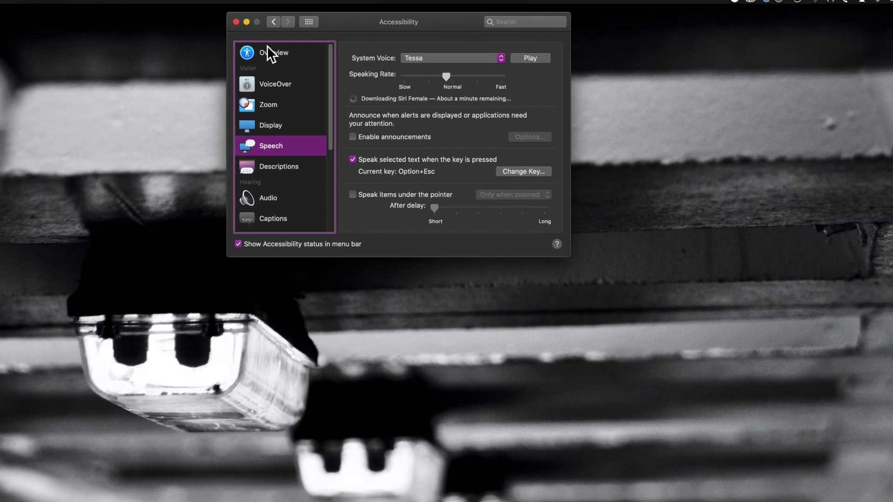
pyautogui.click(235, 21)
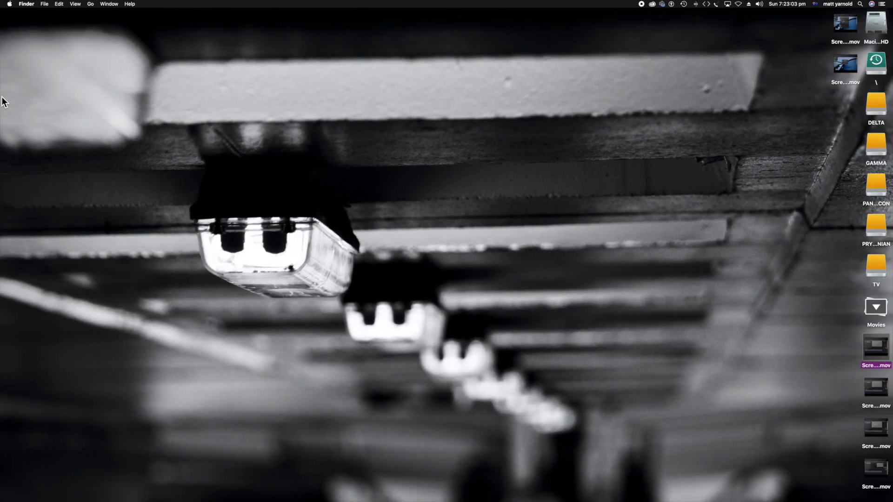
pyautogui.moveTo(4, 100)
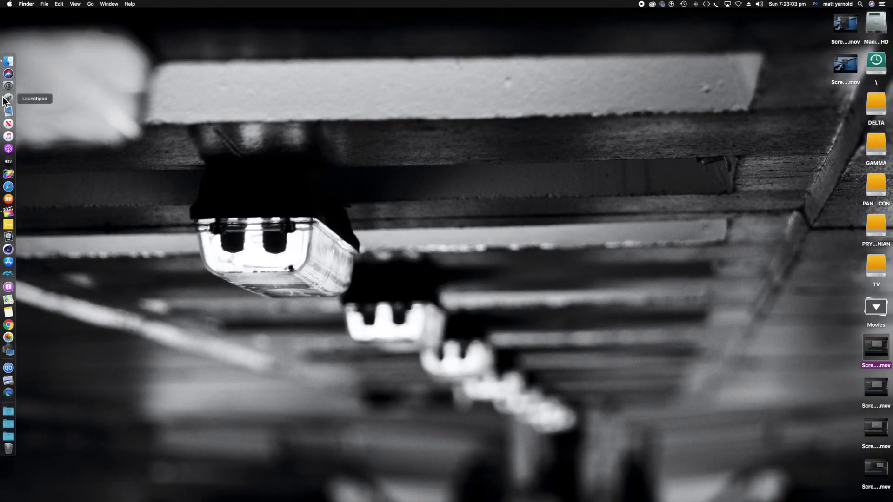
pyautogui.click(8, 312)
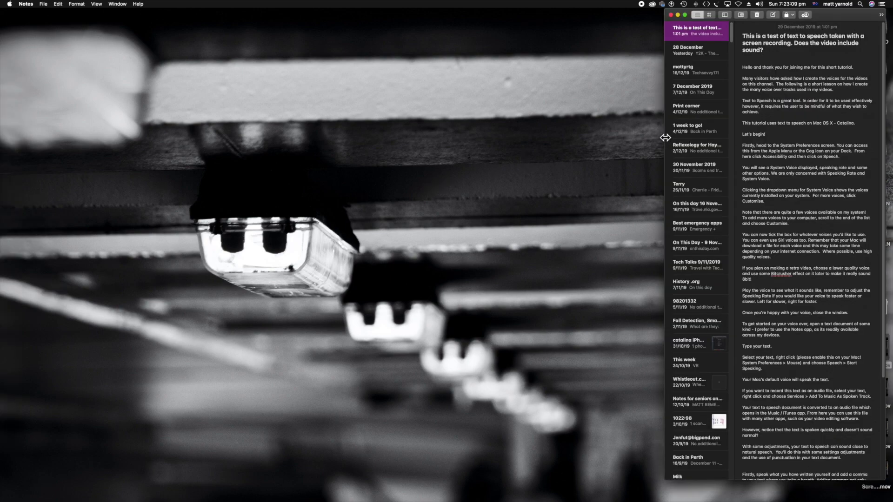
# - Widen the Notes window, move it left, and select the 'With some adjustments' paragraph
pyautogui.moveTo(664, 135); pyautogui.dragTo(373, 135)
pyautogui.moveTo(607, 21); pyautogui.dragTo(371, 19)
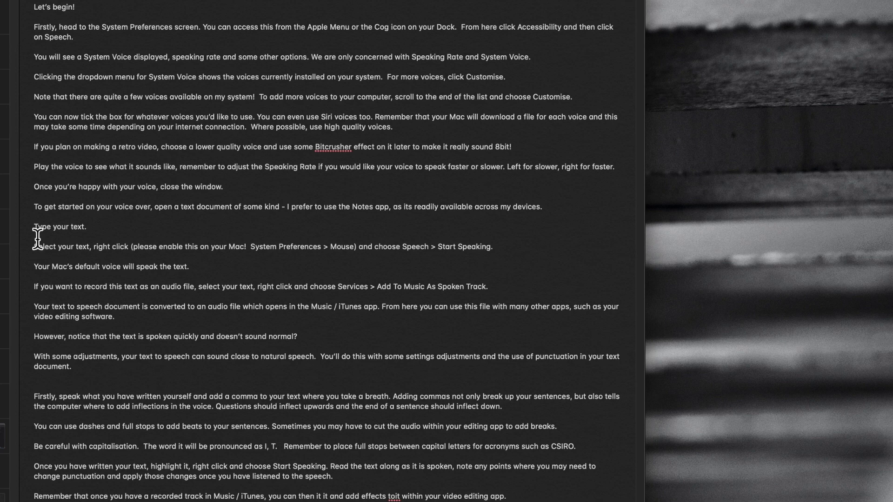
pyautogui.tripleClick(41, 361)
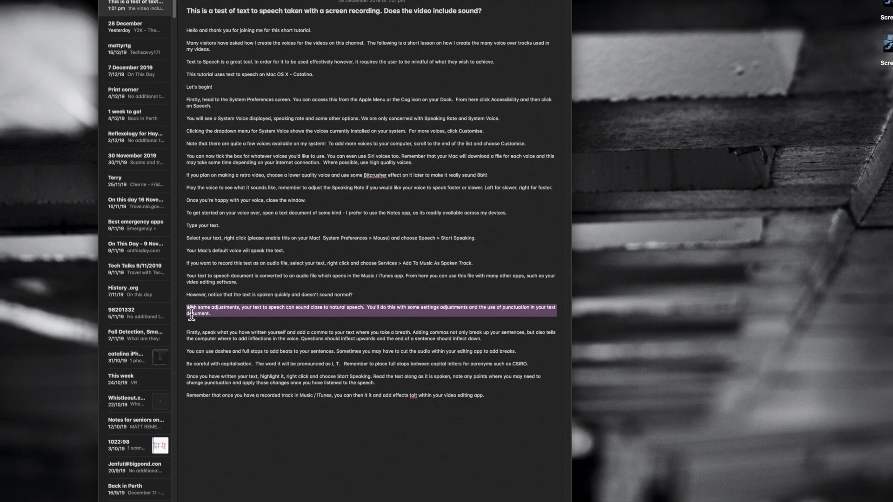
# - Have the selected 'With some adjustments' paragraph read aloud with Speech > Start Speaking
pyautogui.rightClick(175, 318)
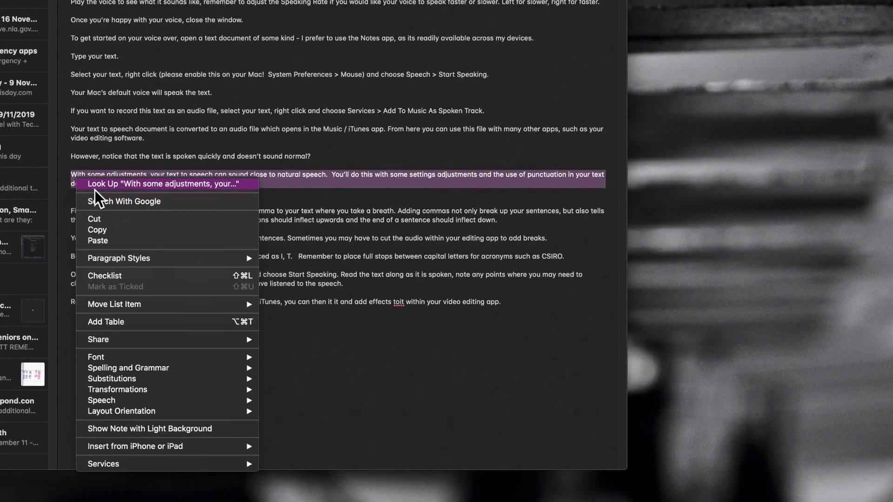
pyautogui.moveTo(121, 392)
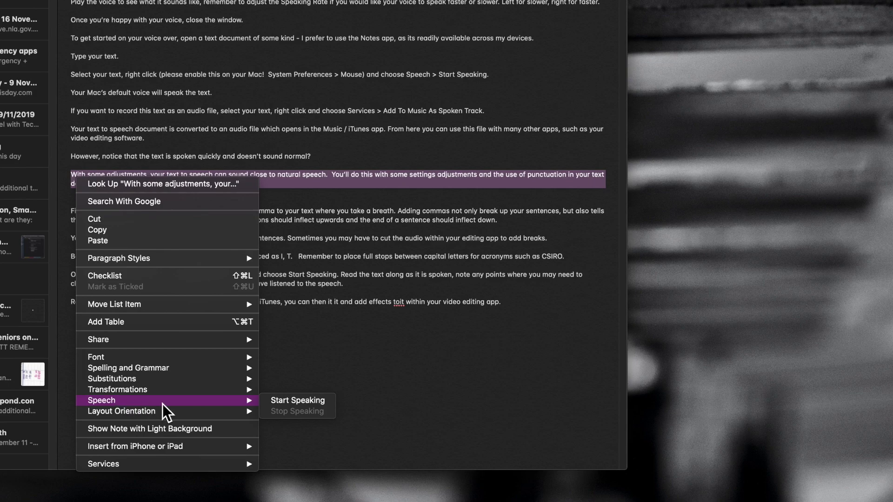
pyautogui.click(277, 399)
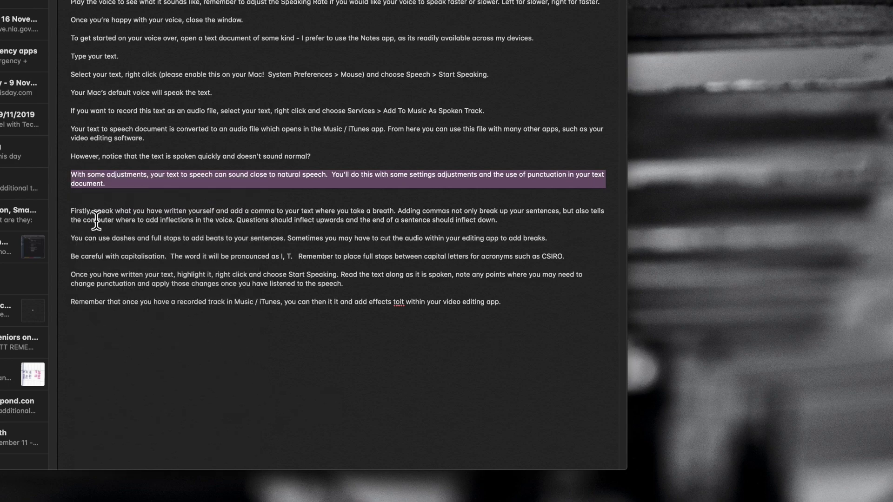
# - Stop the reading with Speech > Stop Speaking
pyautogui.rightClick(90, 180)
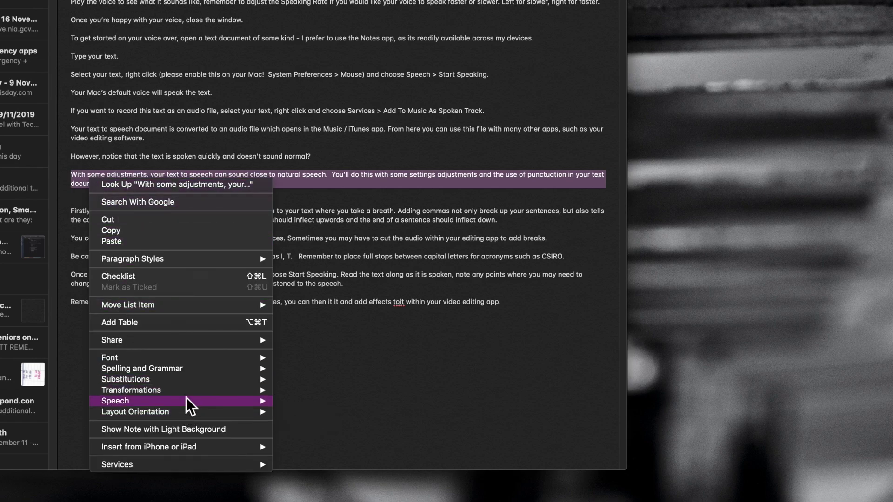
pyautogui.moveTo(179, 382)
pyautogui.moveTo(171, 402)
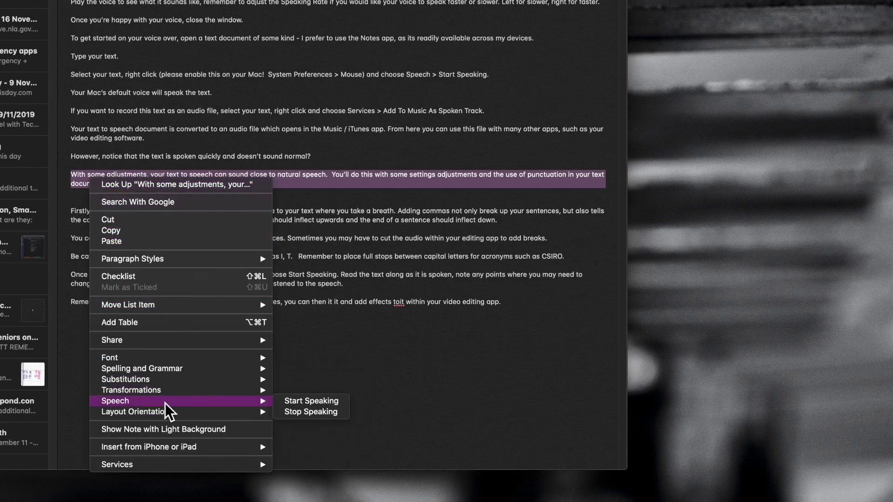
pyautogui.click(322, 415)
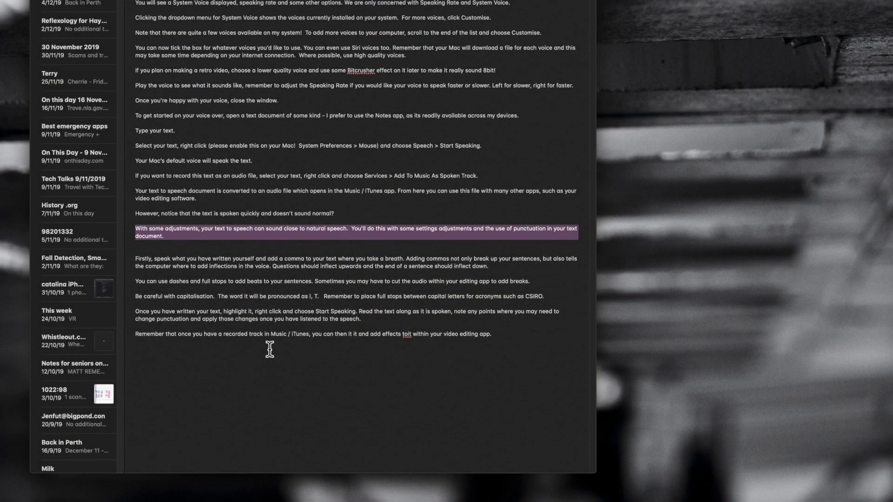
# - Send the paragraph to Services > Add to Music as a Spoken Track
pyautogui.rightClick(153, 231)
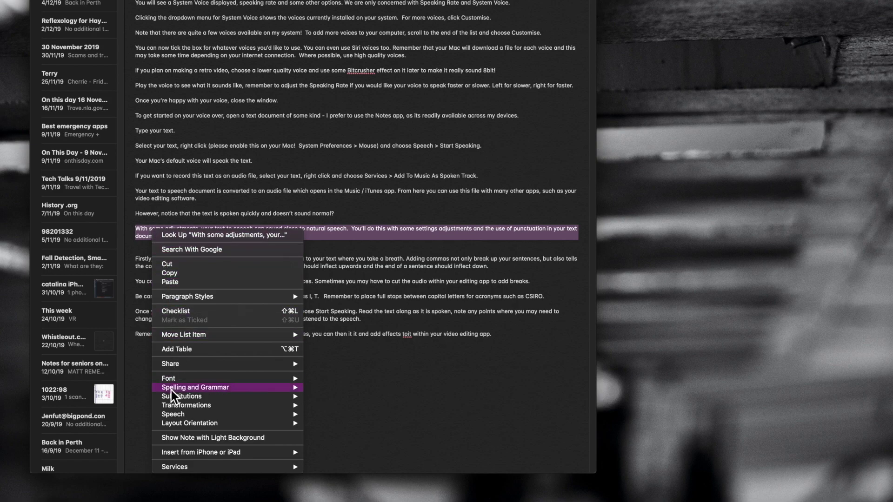
pyautogui.moveTo(182, 470)
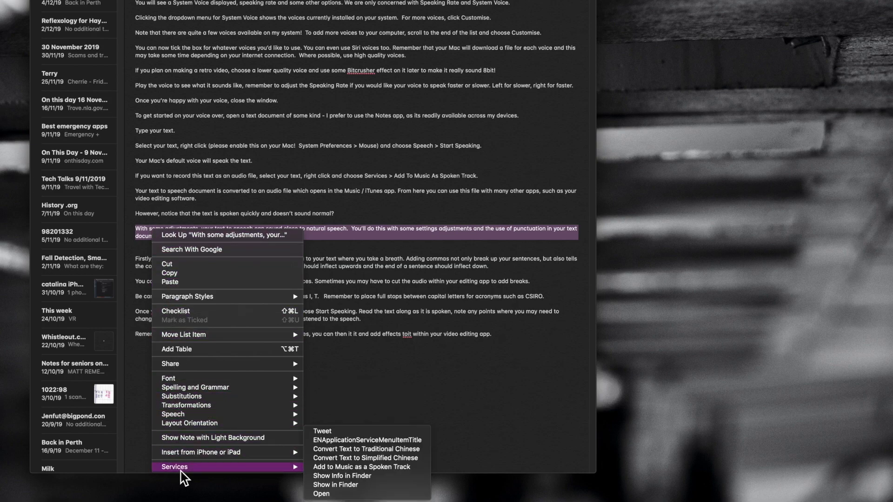
pyautogui.click(340, 467)
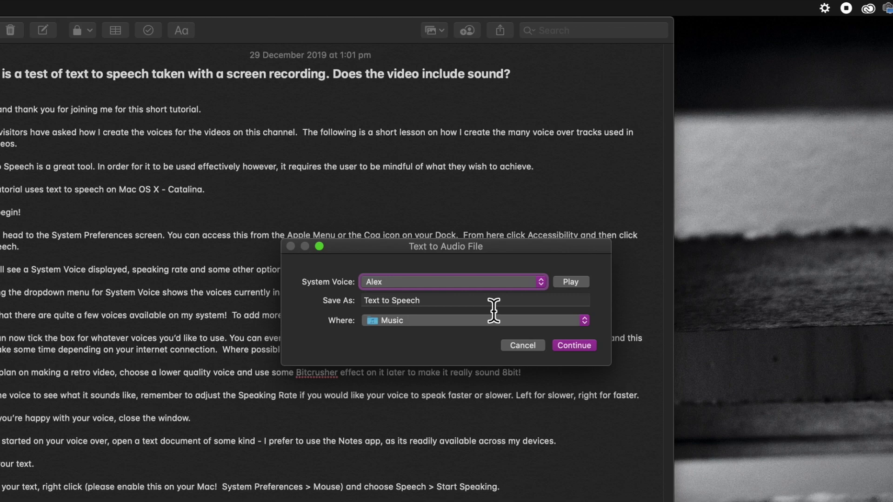
# - Export the paragraph to Music as 'Text test' spoken by the Tessa voice
pyautogui.click(520, 281)
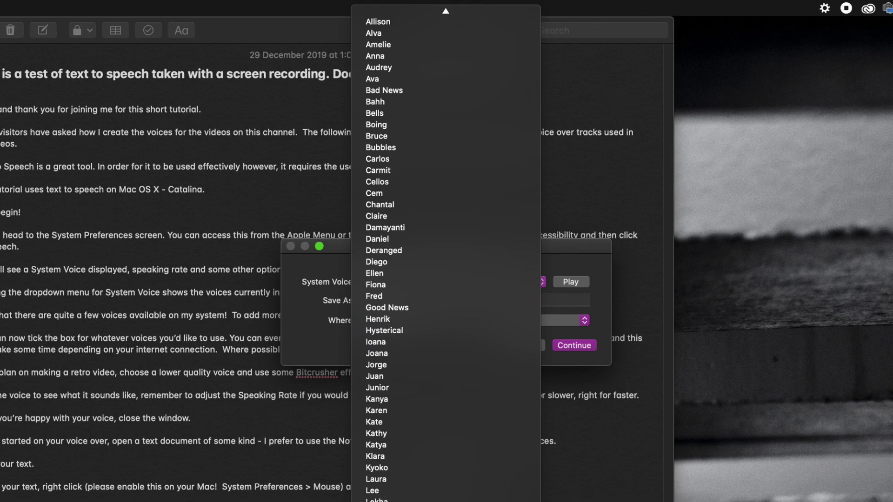
pyautogui.click(381, 495)
pyautogui.click(433, 306)
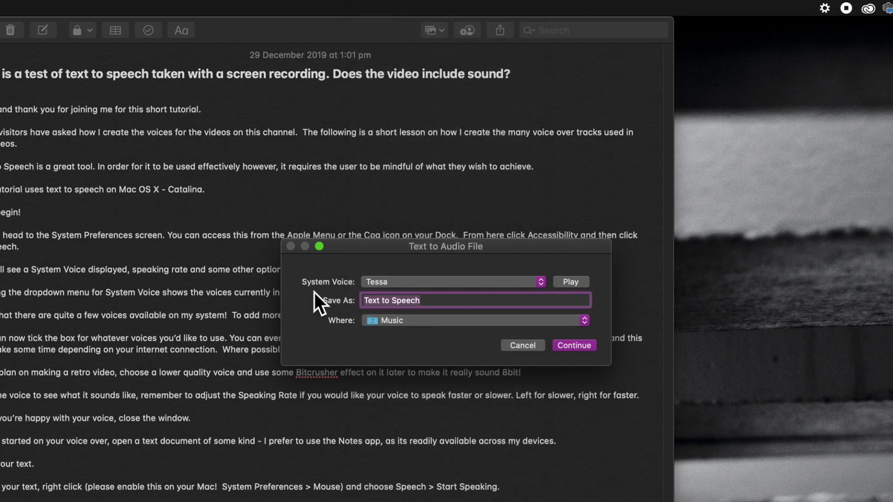
pyautogui.write('Text test')
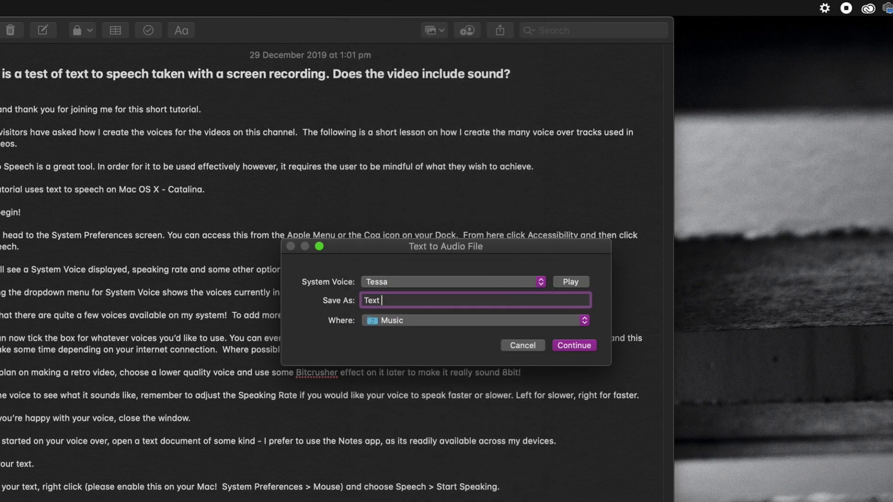
pyautogui.press('BackSpace')
pyautogui.press('BackSpace')
pyautogui.write('st')
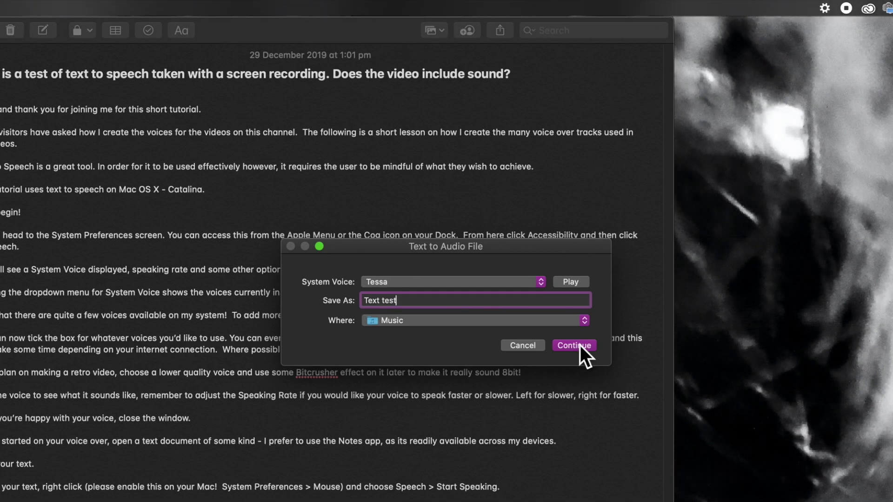
pyautogui.click(579, 345)
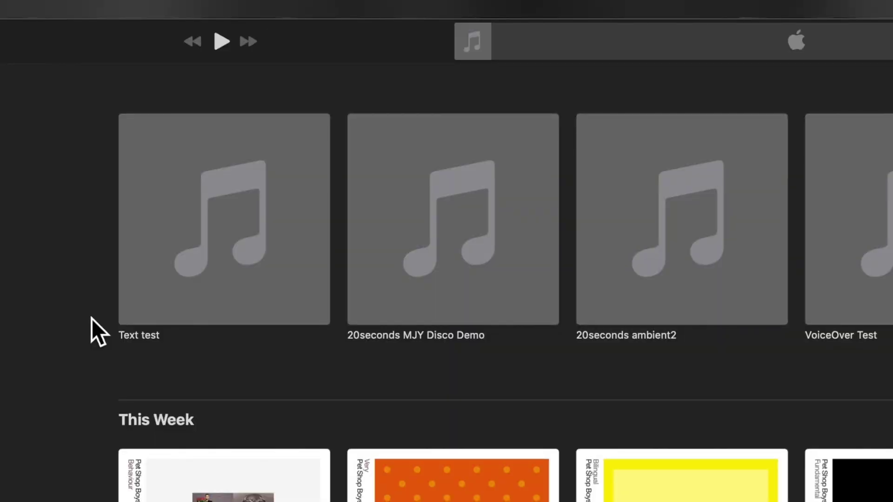
# - Play the Text test track in Music to hear Tessa, then pause it
pyautogui.moveTo(127, 312)
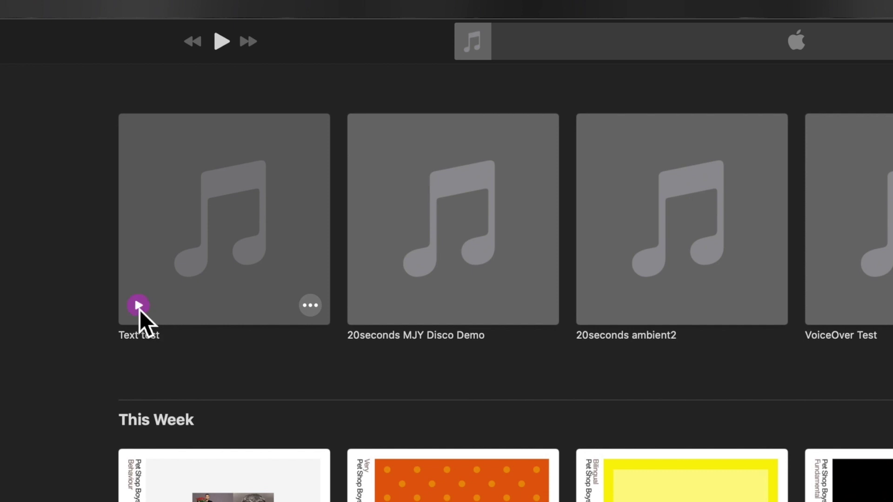
pyautogui.click(139, 307)
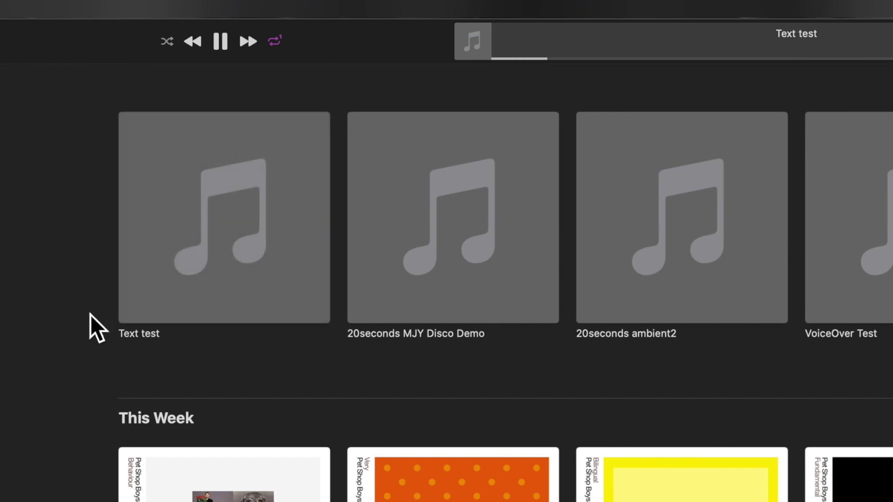
pyautogui.click(222, 41)
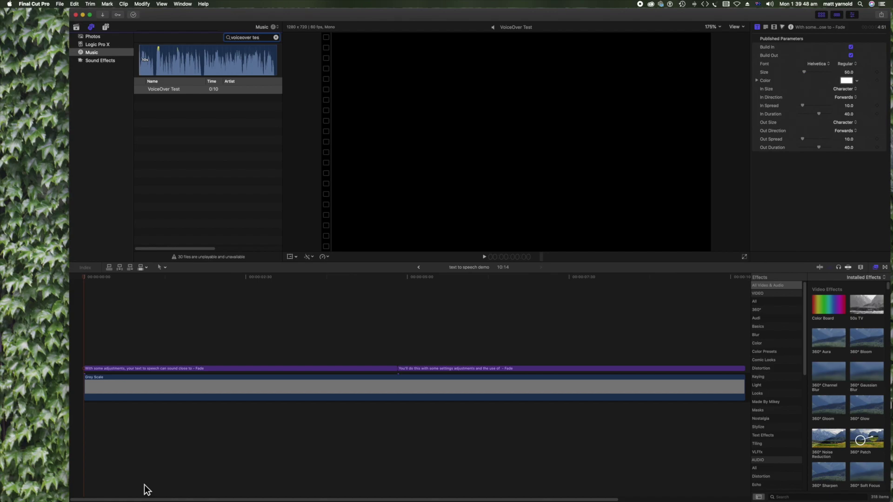
# - Place the VoiceOver Test audio in the timeline beneath the Grey Scale clip, at the project's start
pyautogui.click(159, 89)
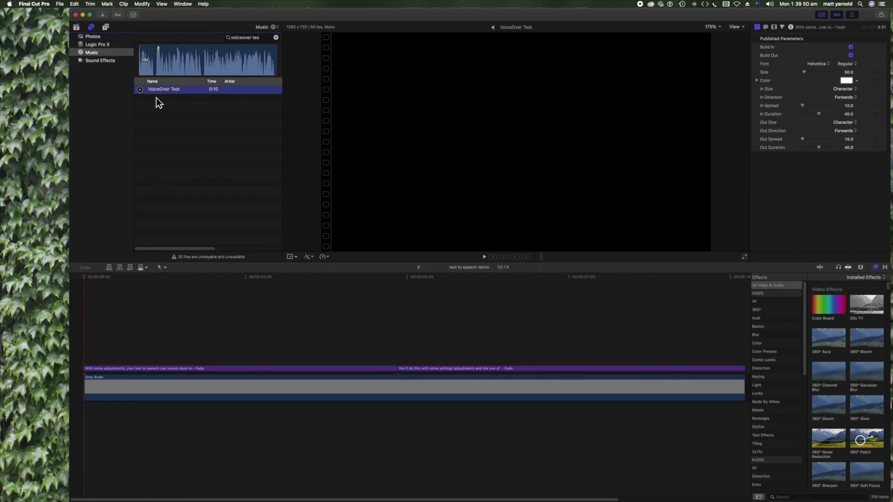
pyautogui.moveTo(142, 388); pyautogui.dragTo(81, 429)
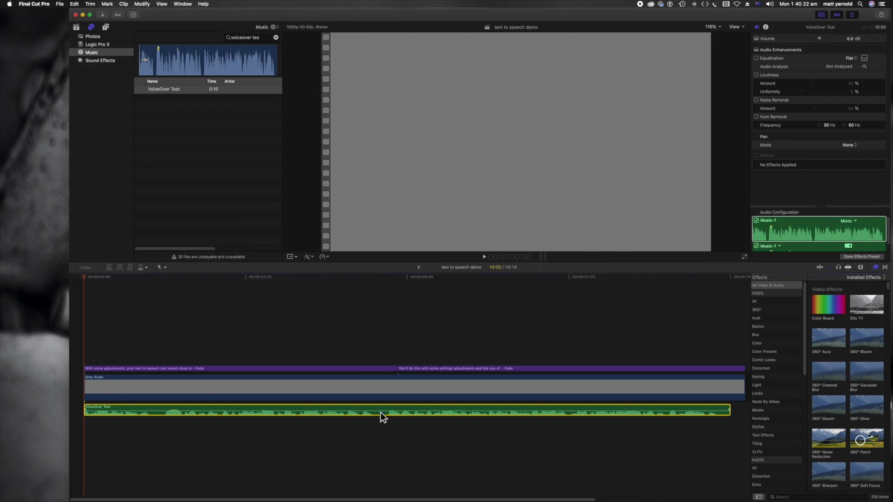
# - Play the voice over and park the playhead at the pause between sentences, around 4:41
pyautogui.moveTo(380, 410); pyautogui.dragTo(379, 411)
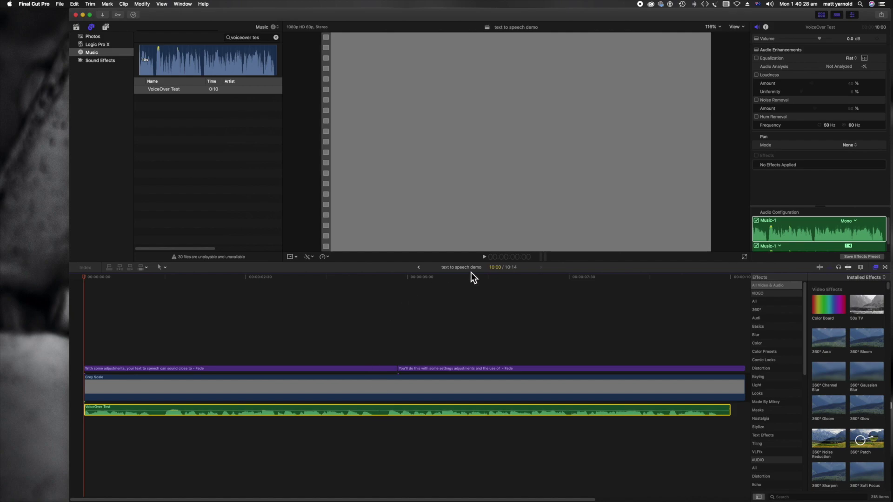
pyautogui.press('space')
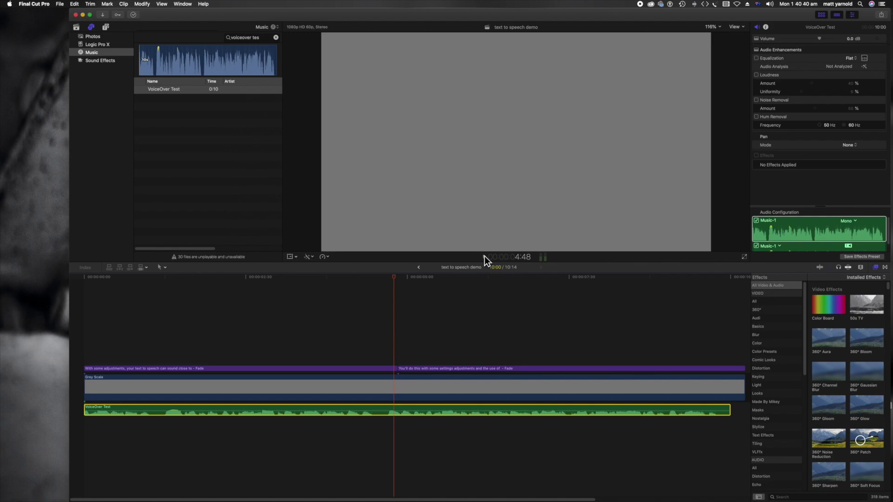
pyautogui.moveTo(394, 277); pyautogui.dragTo(397, 277)
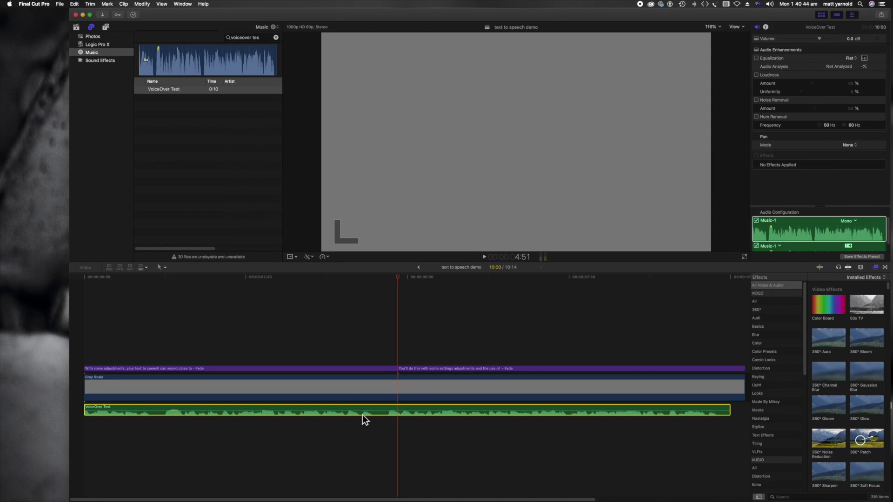
pyautogui.moveTo(397, 276); pyautogui.dragTo(386, 275)
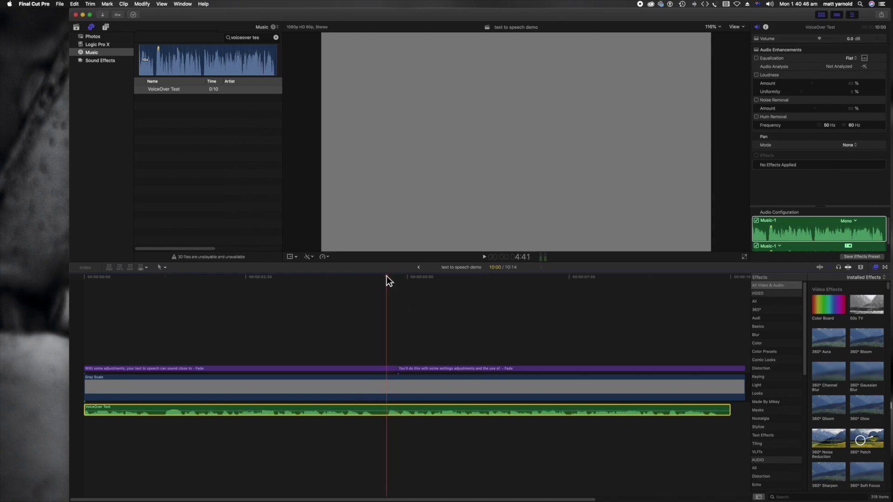
# - Blade VoiceOver Test in two at the playhead's sentence pause
pyautogui.click(161, 267)
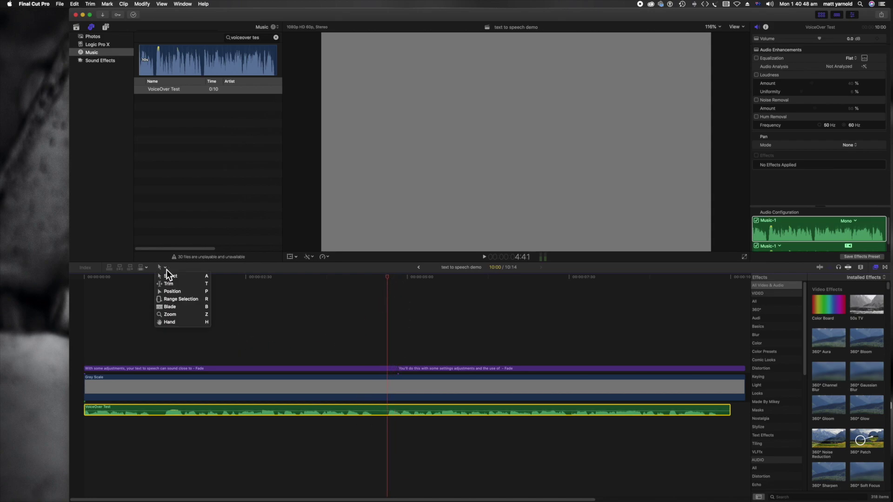
pyautogui.click(169, 307)
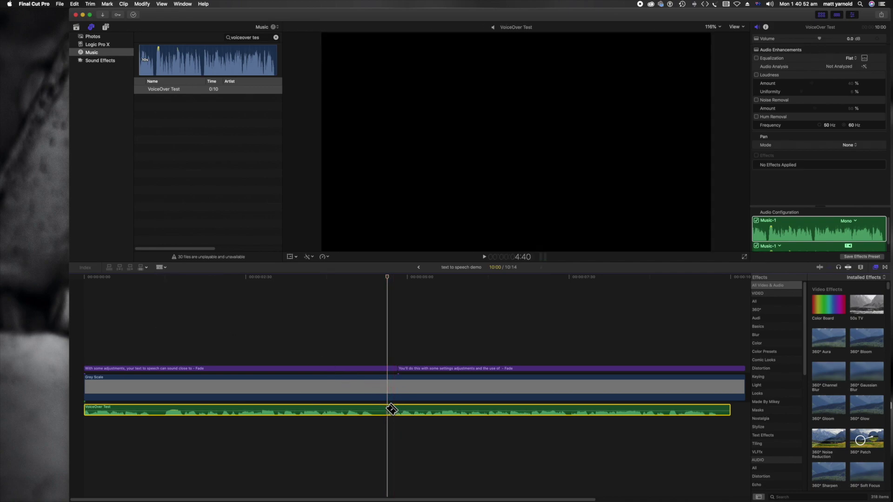
pyautogui.click(391, 411)
# - Snap the second audio half to the second caption's start and trim Grey Scale to end with it
pyautogui.click(161, 267)
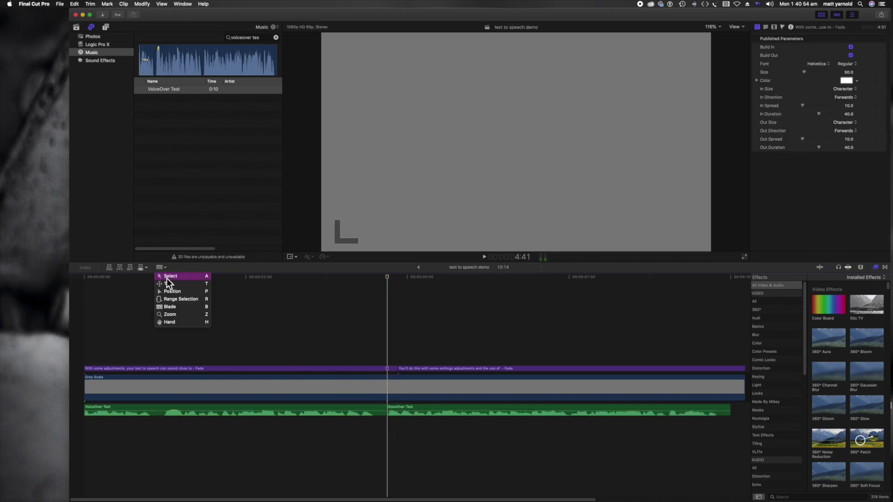
pyautogui.press('a')
pyautogui.moveTo(402, 408); pyautogui.dragTo(415, 407)
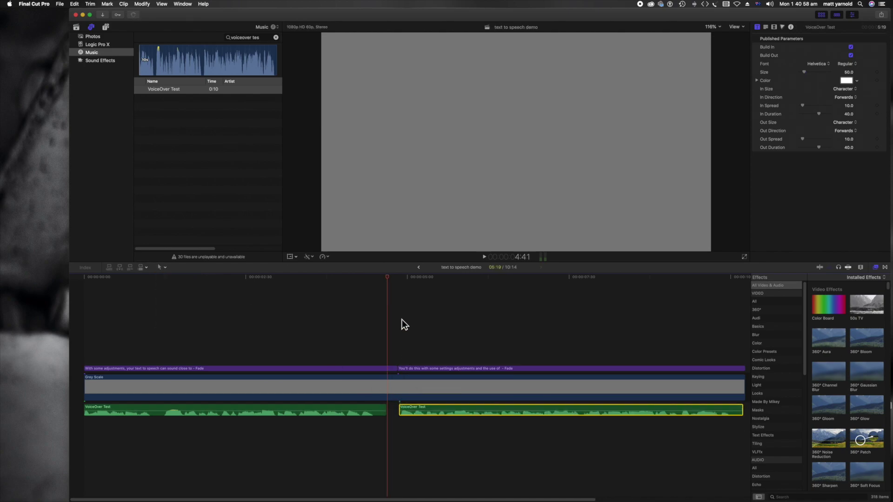
pyautogui.moveTo(385, 275); pyautogui.dragTo(398, 277)
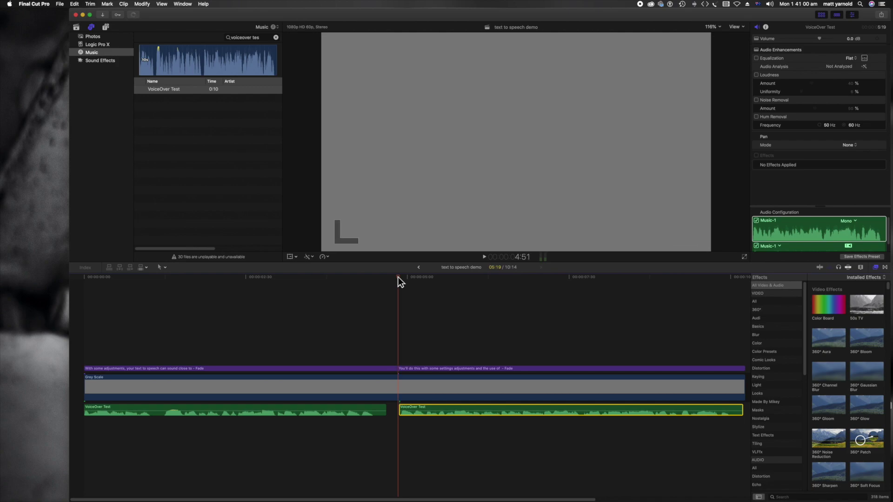
pyautogui.moveTo(411, 407); pyautogui.dragTo(410, 407)
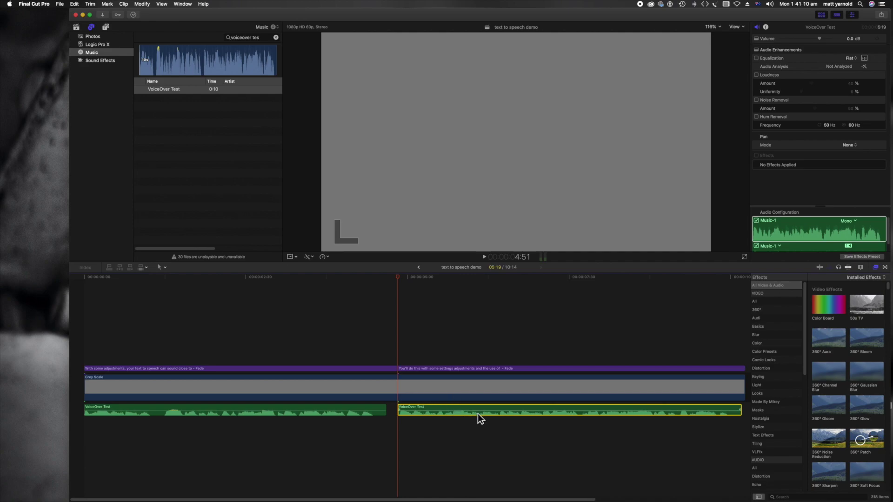
pyautogui.hscroll(2, 502, 426)
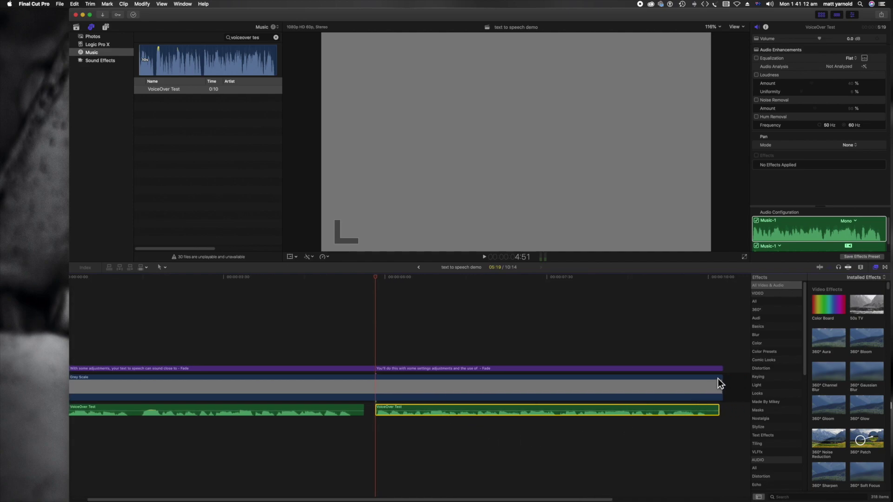
pyautogui.moveTo(722, 393)
pyautogui.mouseDown()
pyautogui.moveTo(717, 416)
pyautogui.moveTo(718, 376)
pyautogui.mouseUp()
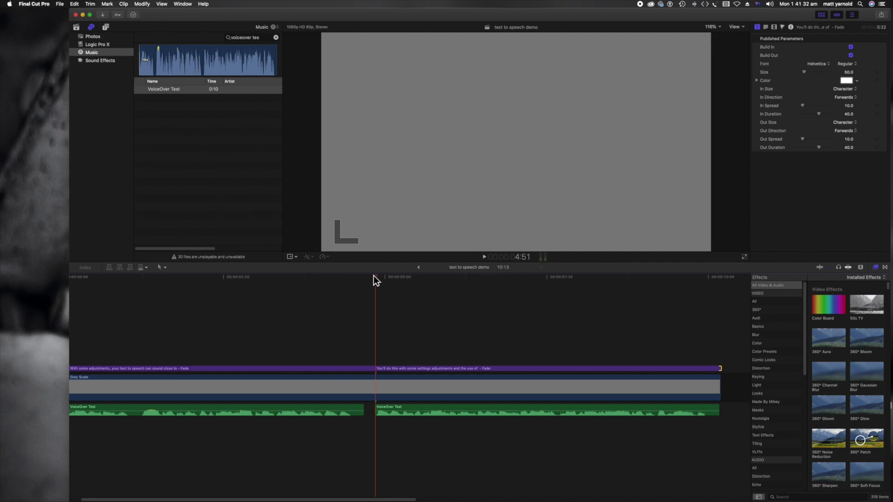
pyautogui.moveTo(373, 276); pyautogui.dragTo(3, 277)
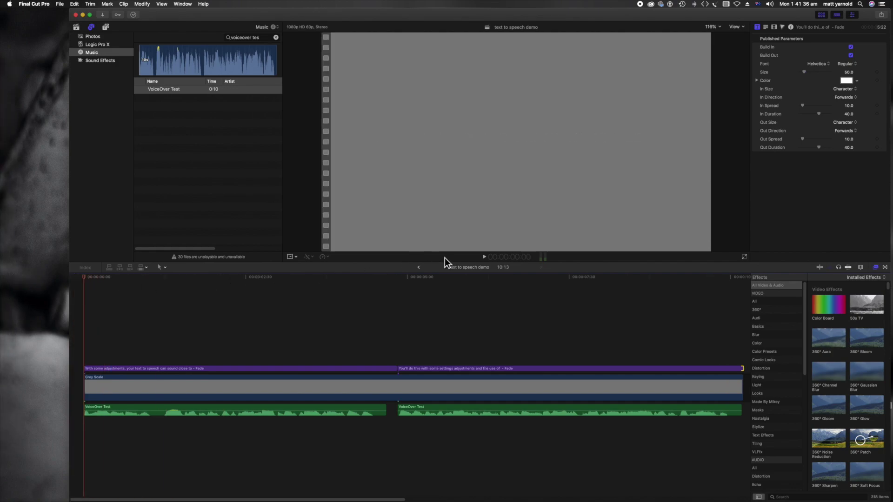
pyautogui.click(481, 257)
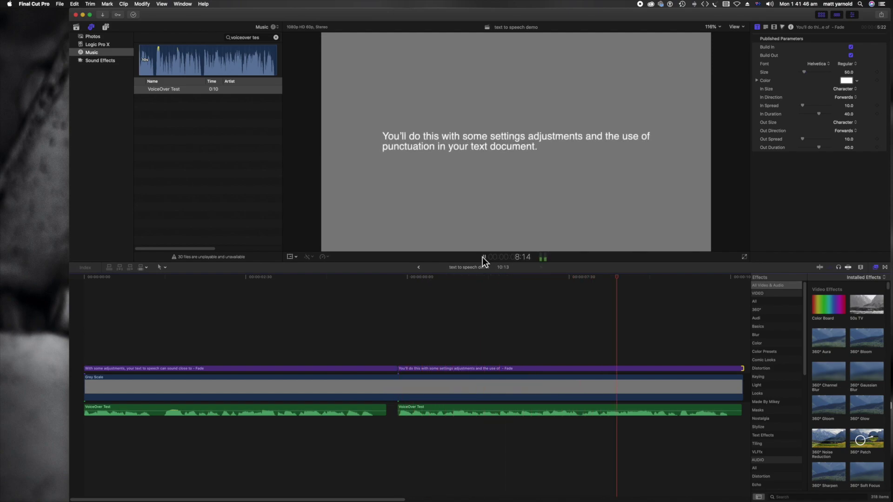
pyautogui.click(482, 257)
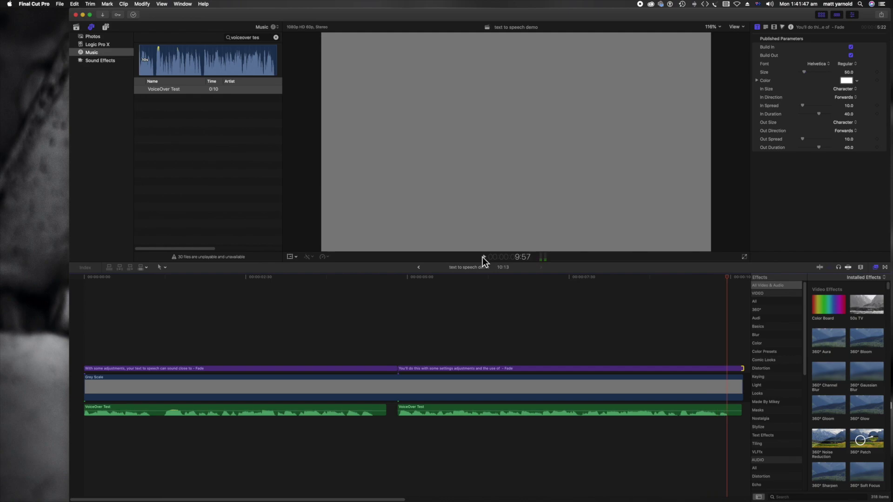